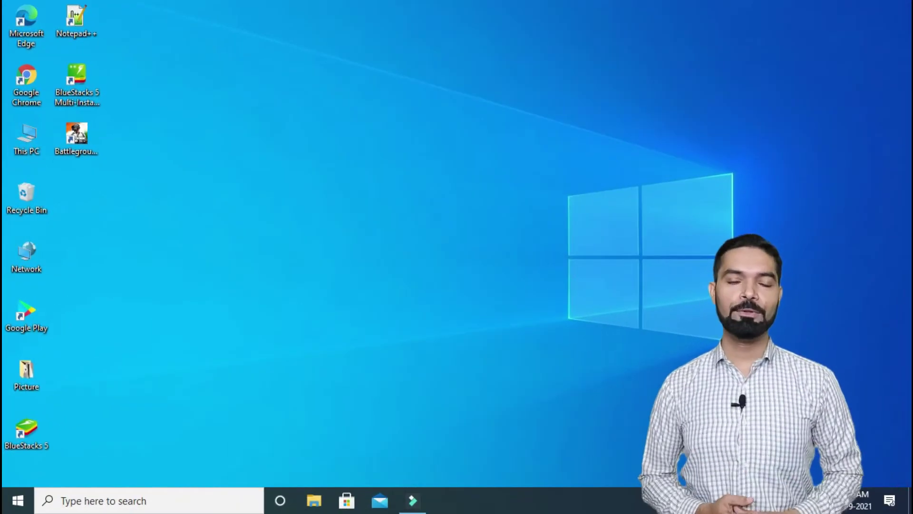
Search Windows for "mouse" and open the Mouse settings.
{"action": "key", "text": "super"}
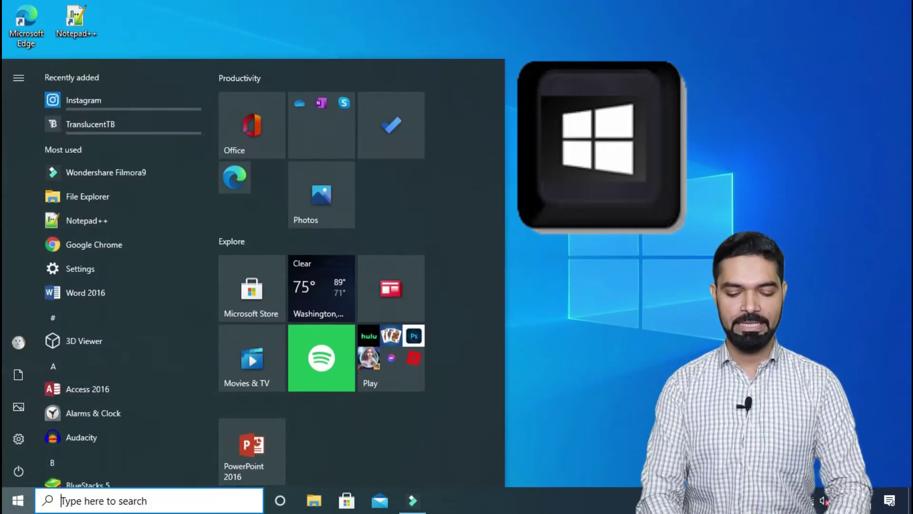
{"action": "type", "text": "mouse"}
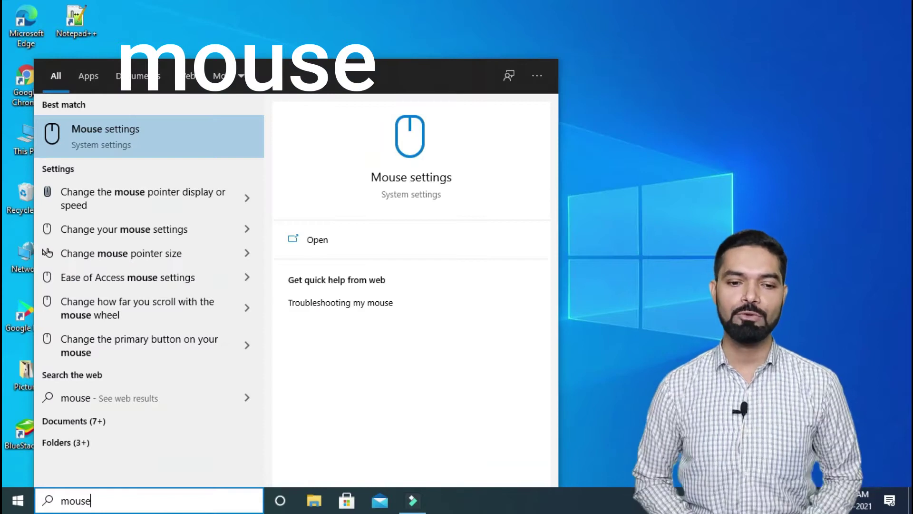
{"action": "left_click", "coordinate": [123, 137]}
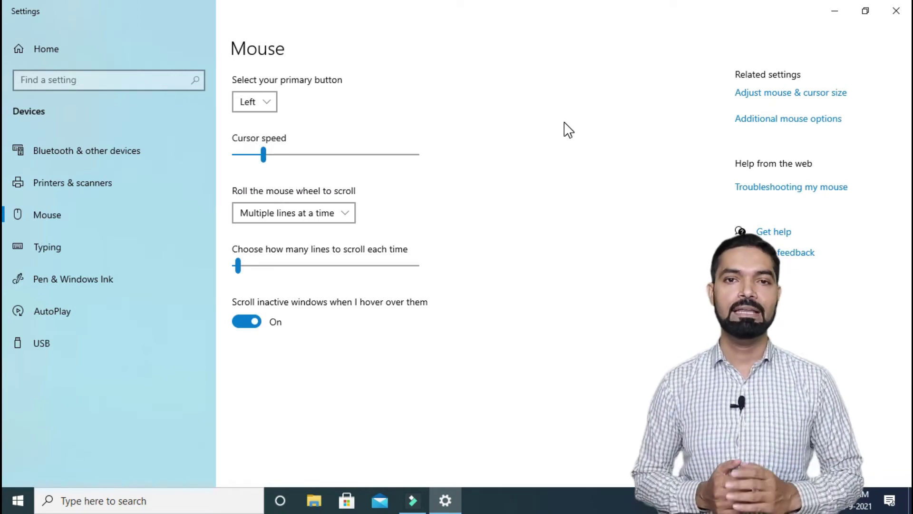
Try a slower cursor speed and a faster one of 15, and return the speed to its original level.
{"action": "left_click_drag", "start_coordinate": [261, 161], "coordinate": [243, 161]}
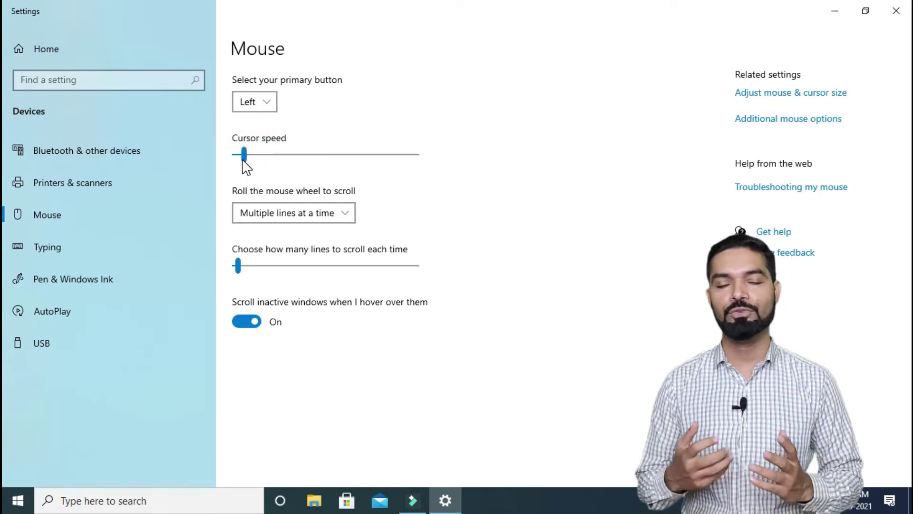
{"action": "left_click_drag", "start_coordinate": [244, 159], "coordinate": [371, 167]}
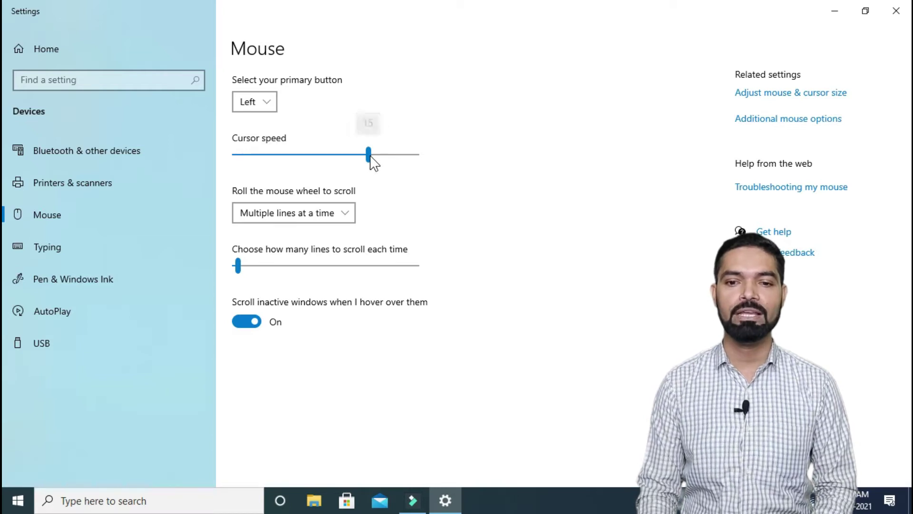
{"action": "left_click", "coordinate": [370, 156]}
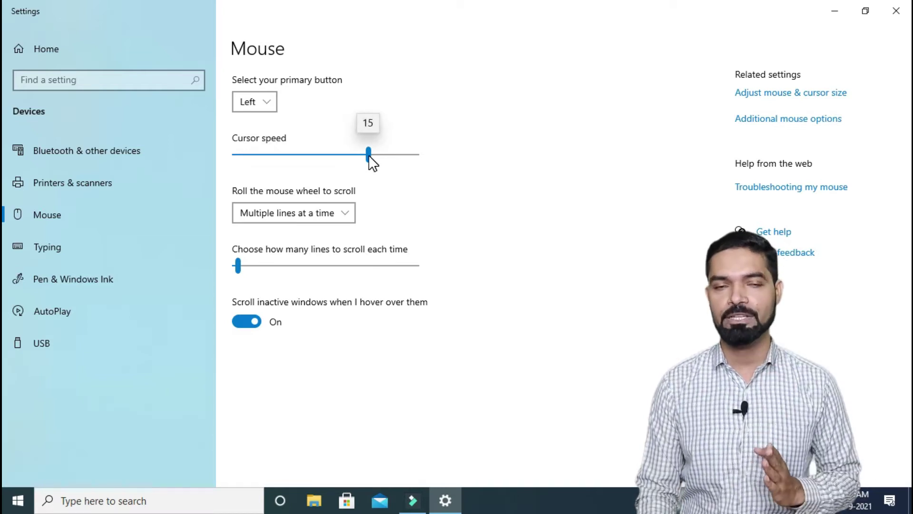
{"action": "left_click_drag", "start_coordinate": [369, 155], "coordinate": [269, 164]}
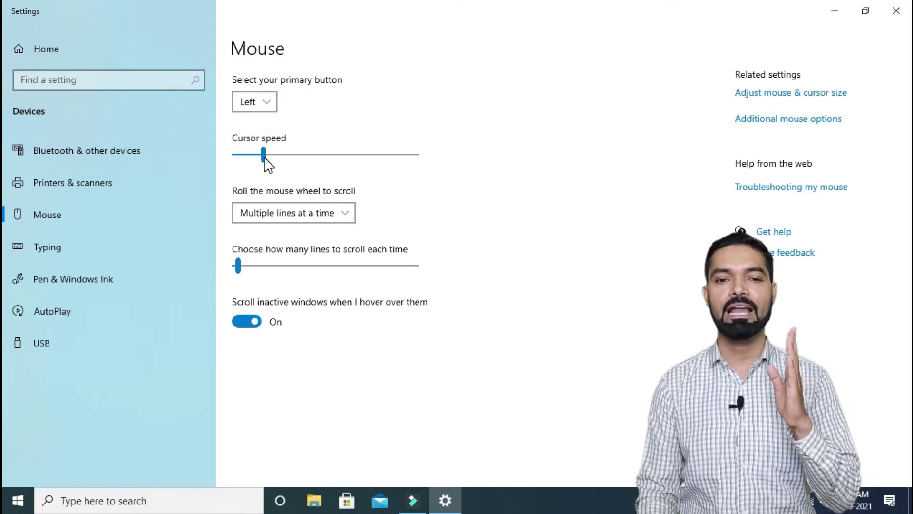
{"action": "left_click", "coordinate": [265, 159]}
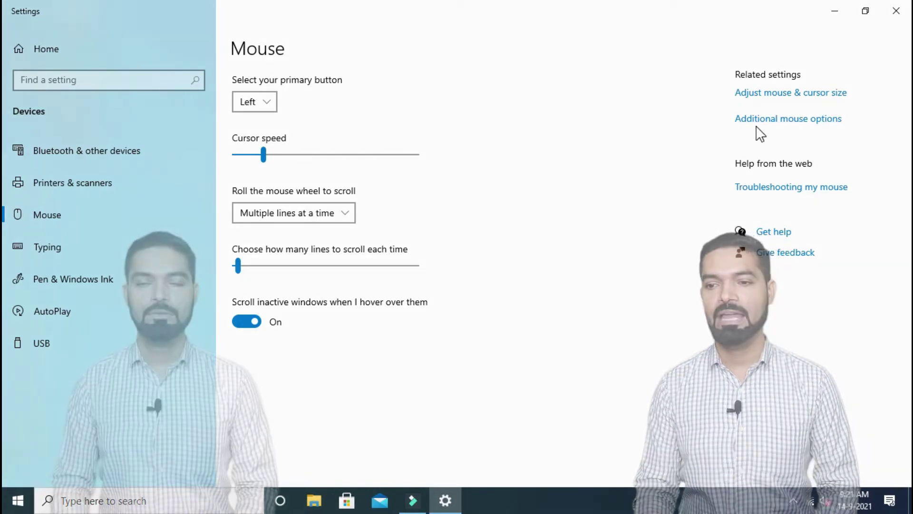
Open the additional mouse options and look through the customizable pointers in Mouse Properties.
{"action": "left_click", "coordinate": [770, 128]}
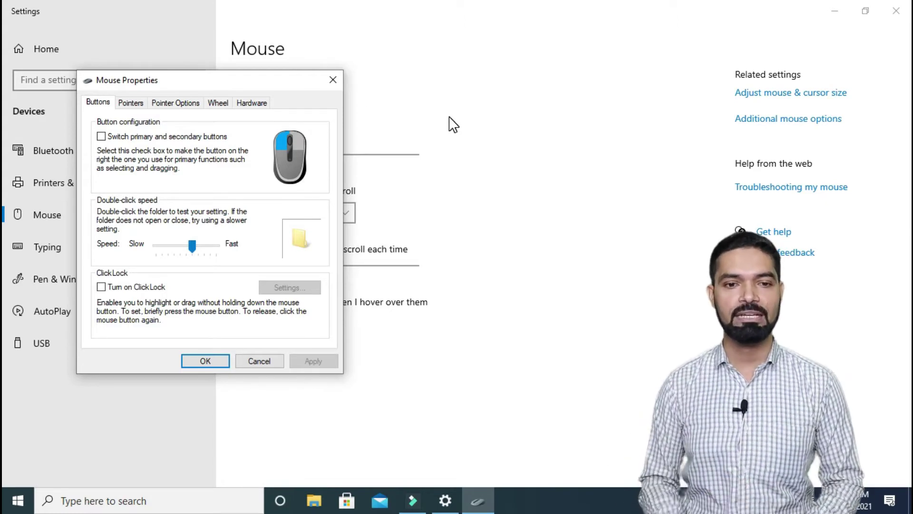
{"action": "left_click", "coordinate": [133, 103]}
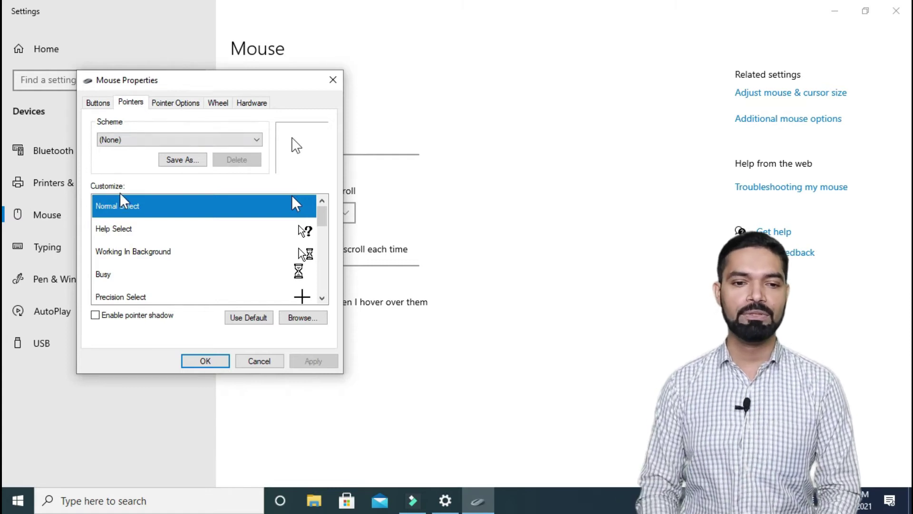
{"action": "scroll", "coordinate": [203, 257], "scroll_direction": "down", "scroll_amount": 3}
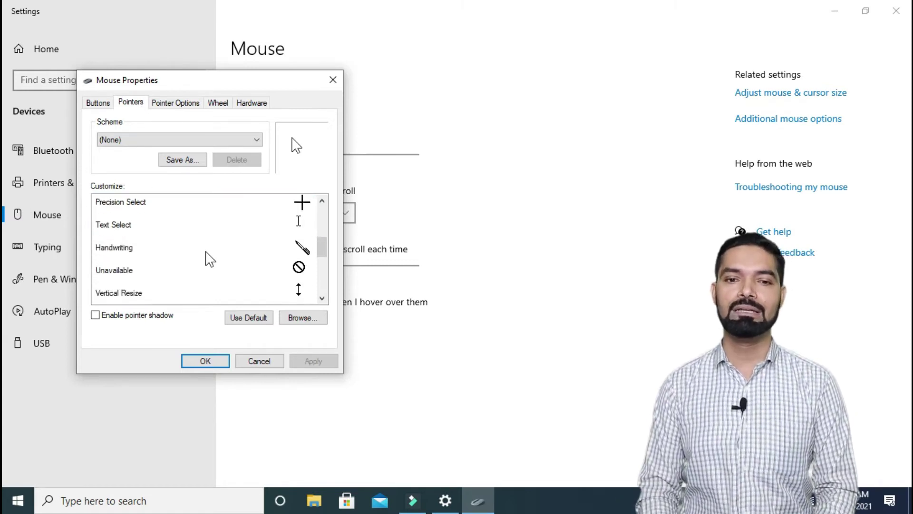
{"action": "scroll", "coordinate": [210, 259], "scroll_direction": "down", "scroll_amount": 1}
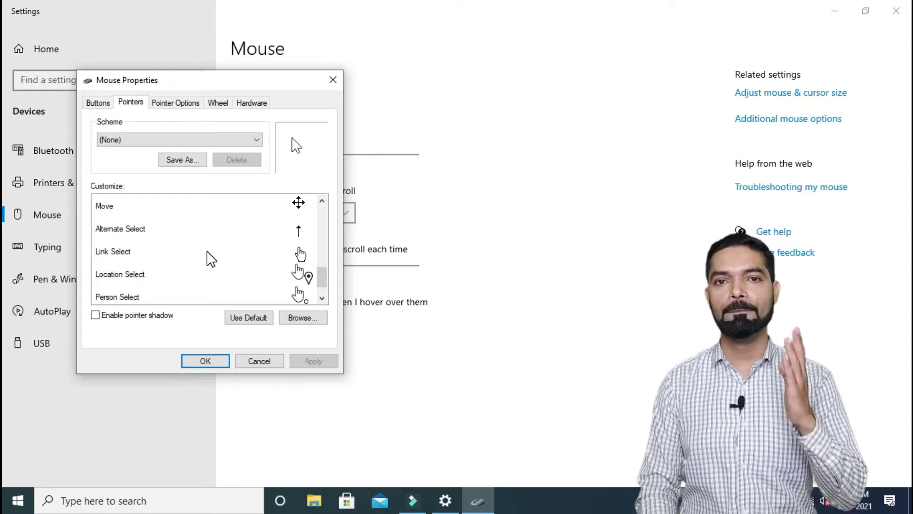
{"action": "scroll", "coordinate": [210, 258], "scroll_direction": "up", "scroll_amount": 4}
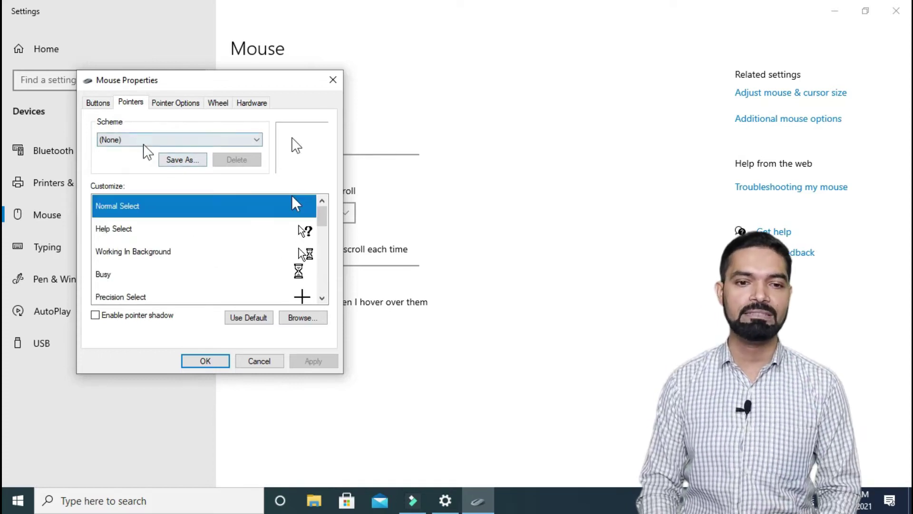
Preview the Magnified and Windows Black (extra large) pointer schemes, and set the scheme back to (None).
{"action": "left_click", "coordinate": [137, 143]}
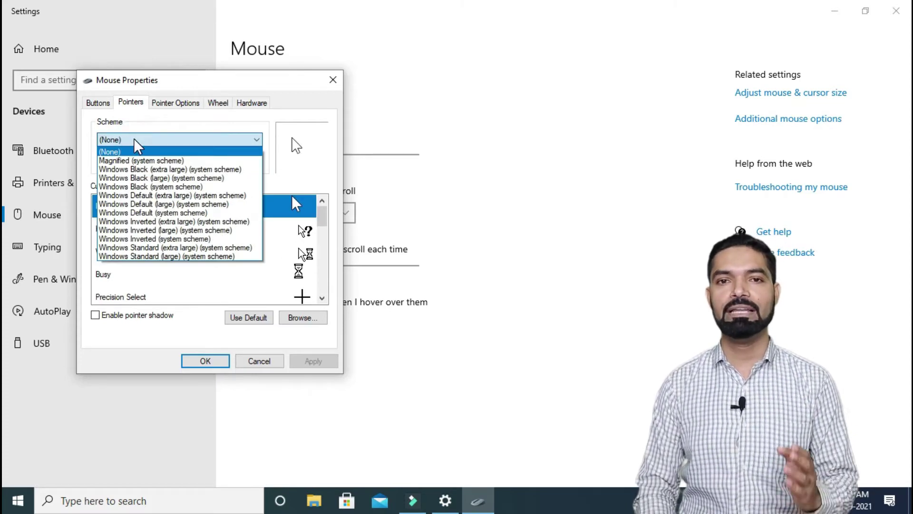
{"action": "left_click", "coordinate": [144, 162]}
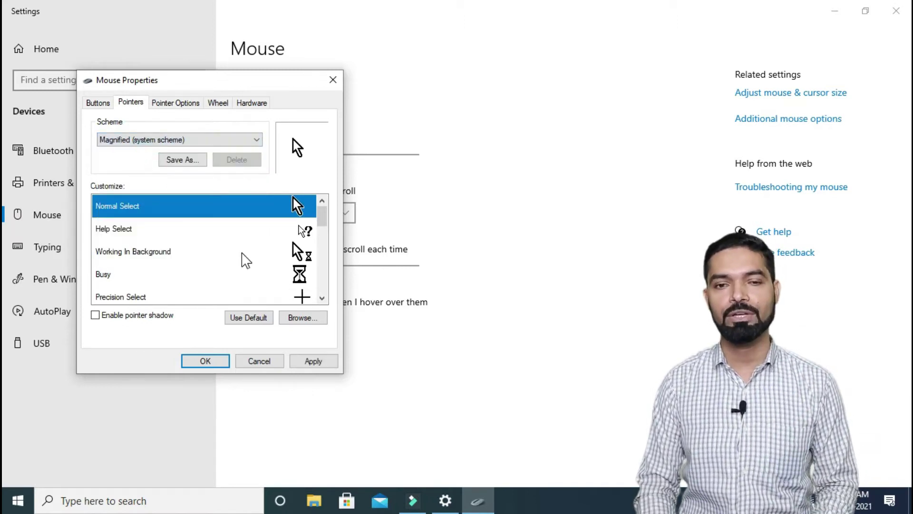
{"action": "left_click", "coordinate": [143, 139]}
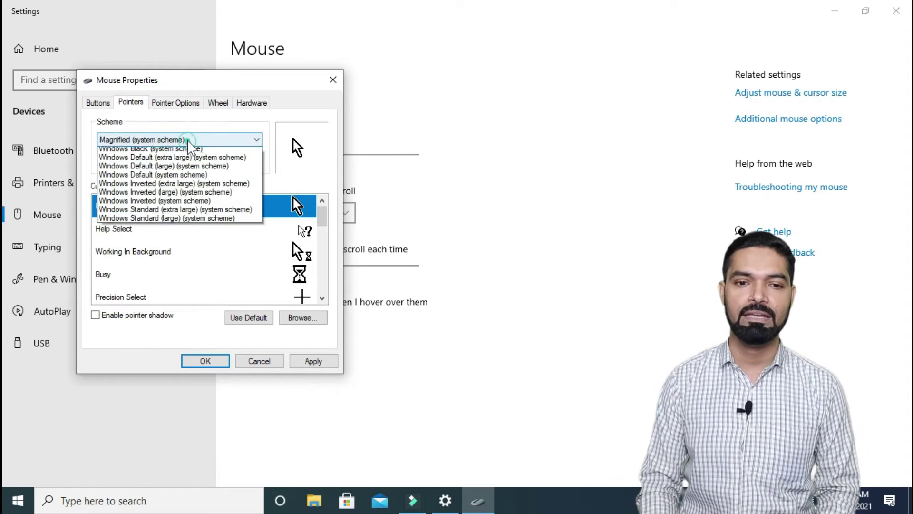
{"action": "left_click", "coordinate": [126, 169]}
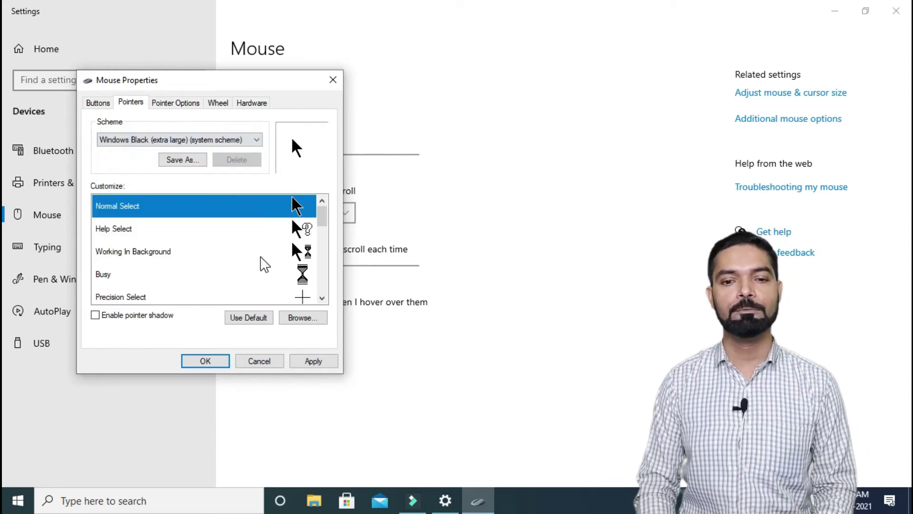
{"action": "scroll", "coordinate": [269, 264], "scroll_direction": "down", "scroll_amount": 4}
{"action": "scroll", "coordinate": [267, 257], "scroll_direction": "up", "scroll_amount": 4}
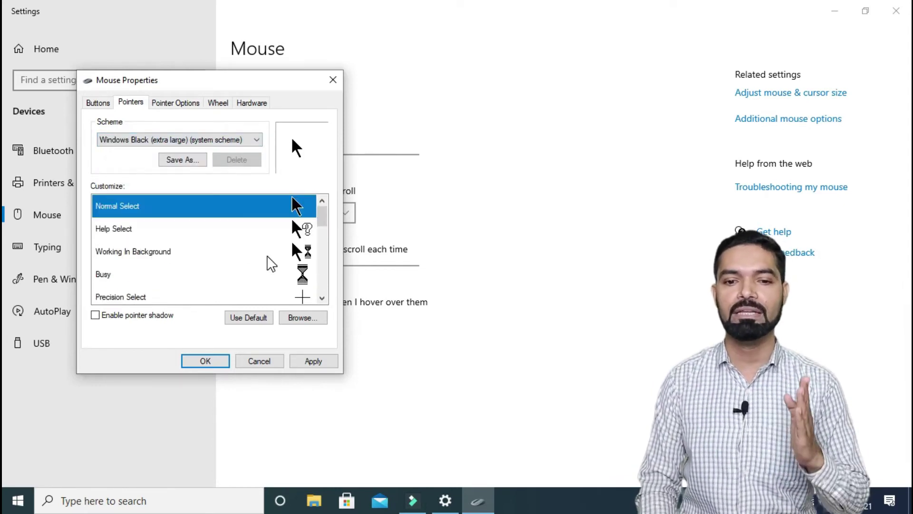
{"action": "left_click", "coordinate": [138, 140]}
{"action": "left_click", "coordinate": [124, 152]}
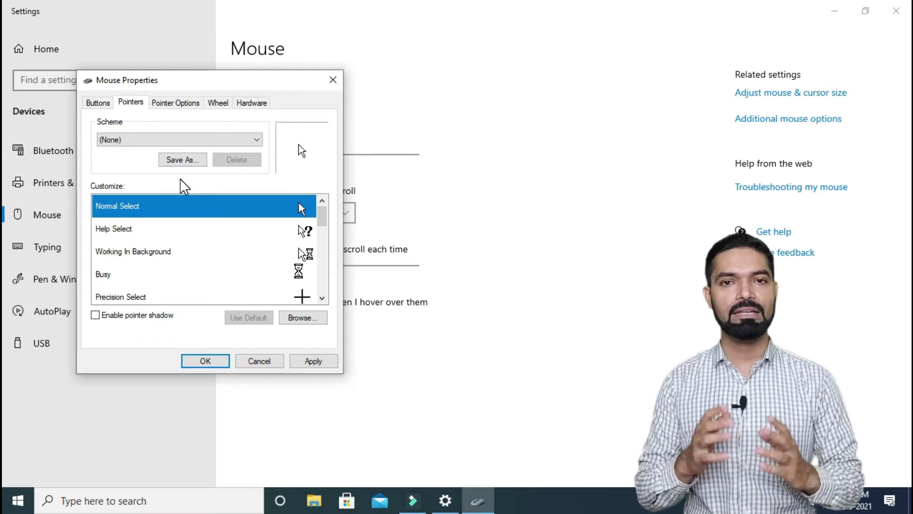
Assign the aero_busy cursor file to the Normal Select pointer, apply the change and close Mouse Properties.
{"action": "left_click", "coordinate": [315, 318]}
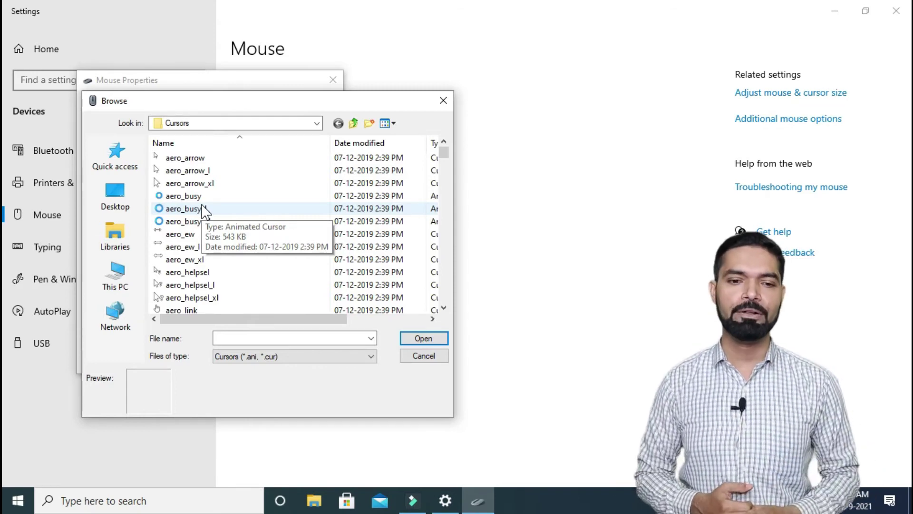
{"action": "scroll", "coordinate": [209, 213], "scroll_direction": "down", "scroll_amount": 5}
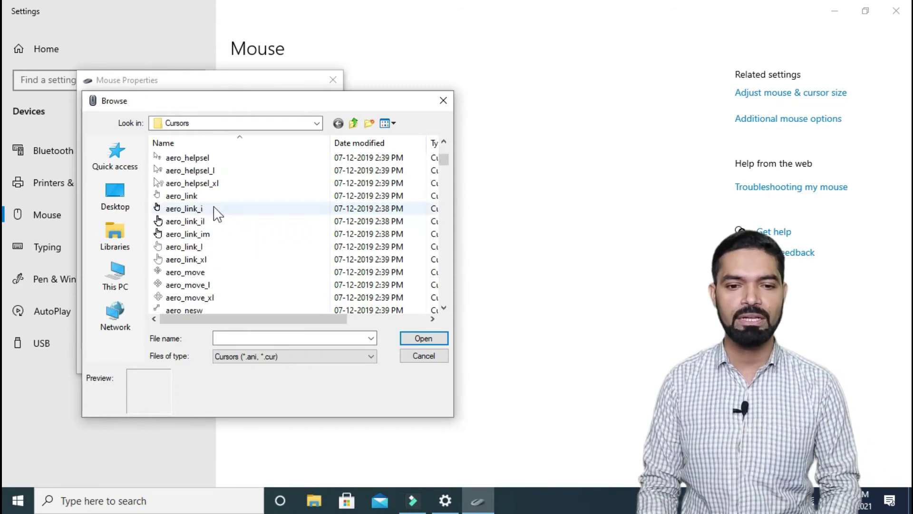
{"action": "scroll", "coordinate": [217, 213], "scroll_direction": "down", "scroll_amount": 6}
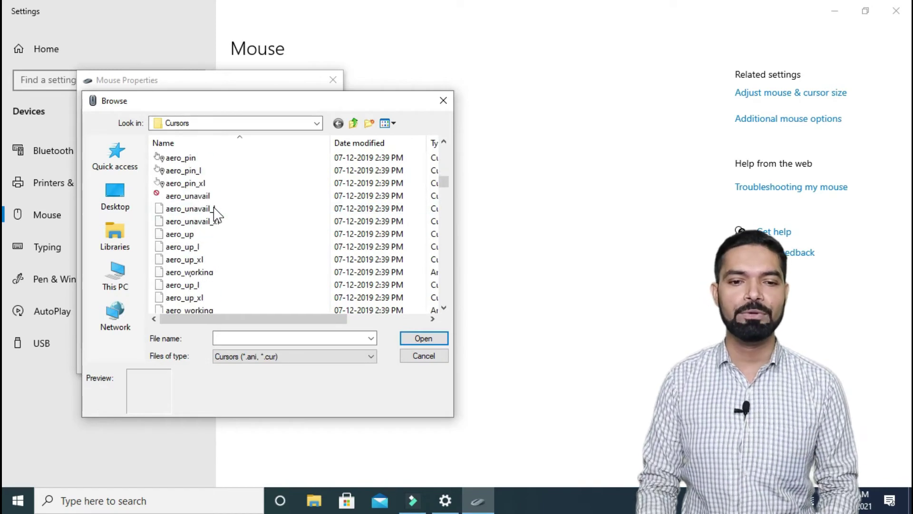
{"action": "scroll", "coordinate": [216, 214], "scroll_direction": "down", "scroll_amount": 10}
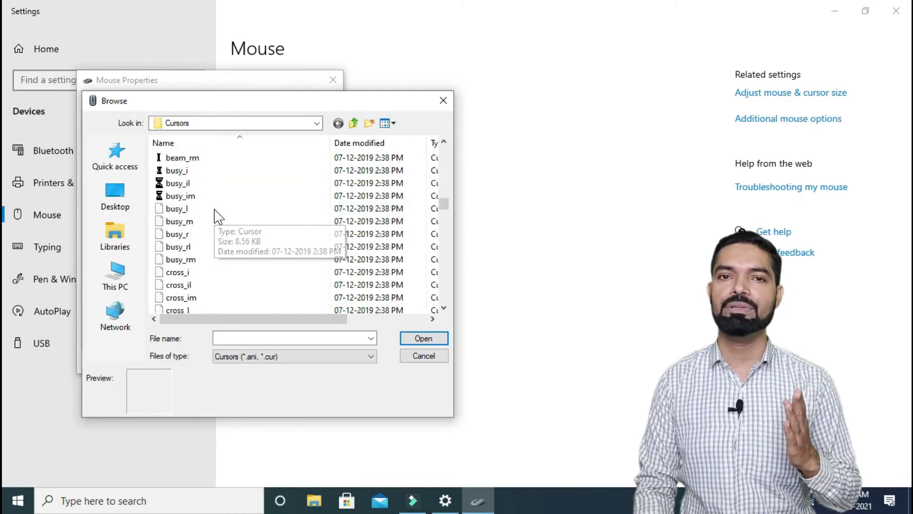
{"action": "scroll", "coordinate": [218, 216], "scroll_direction": "down", "scroll_amount": 1}
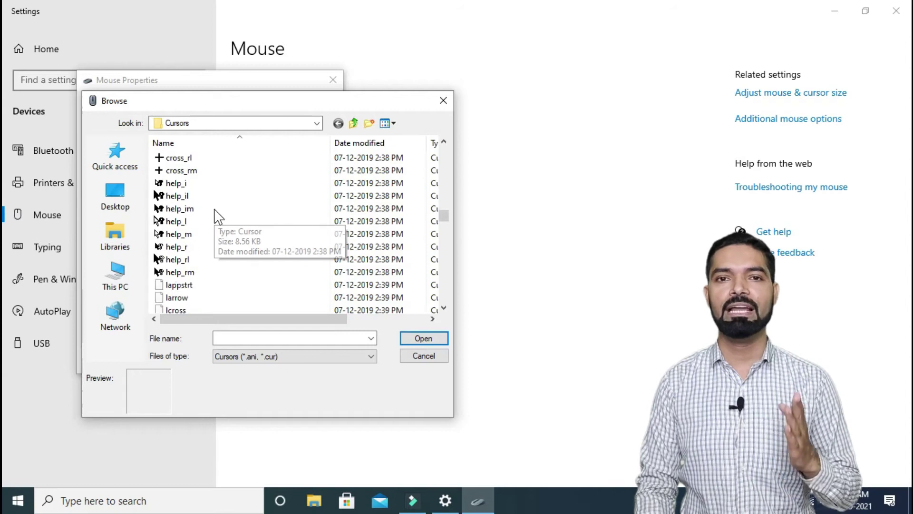
{"action": "scroll", "coordinate": [218, 216], "scroll_direction": "up", "scroll_amount": 15}
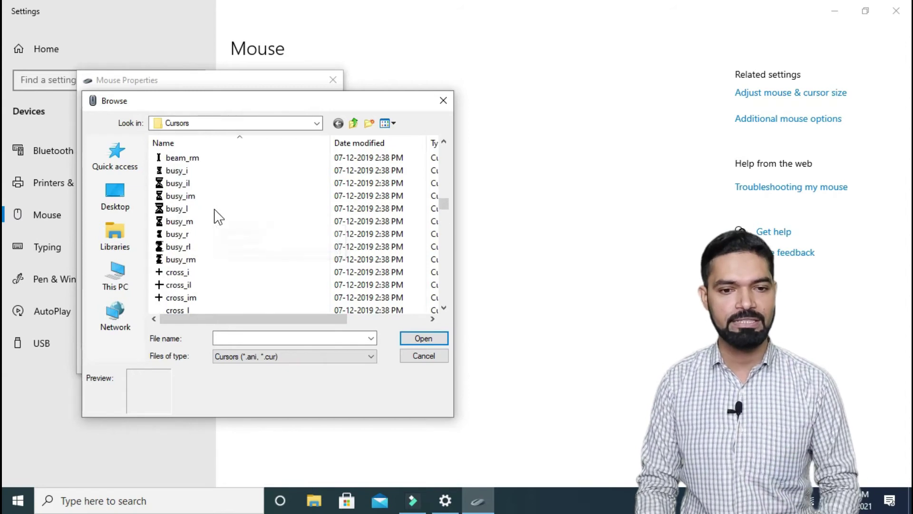
{"action": "scroll", "coordinate": [217, 217], "scroll_direction": "up", "scroll_amount": 8}
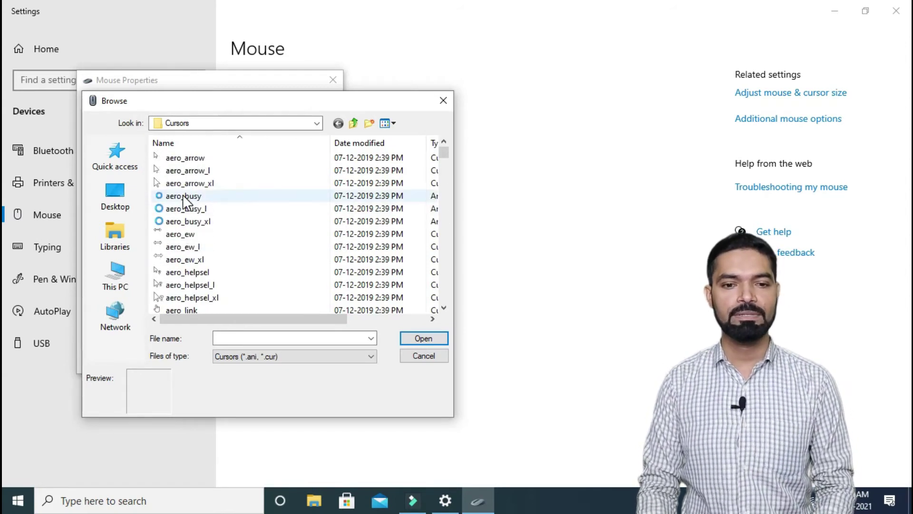
{"action": "left_click", "coordinate": [185, 200]}
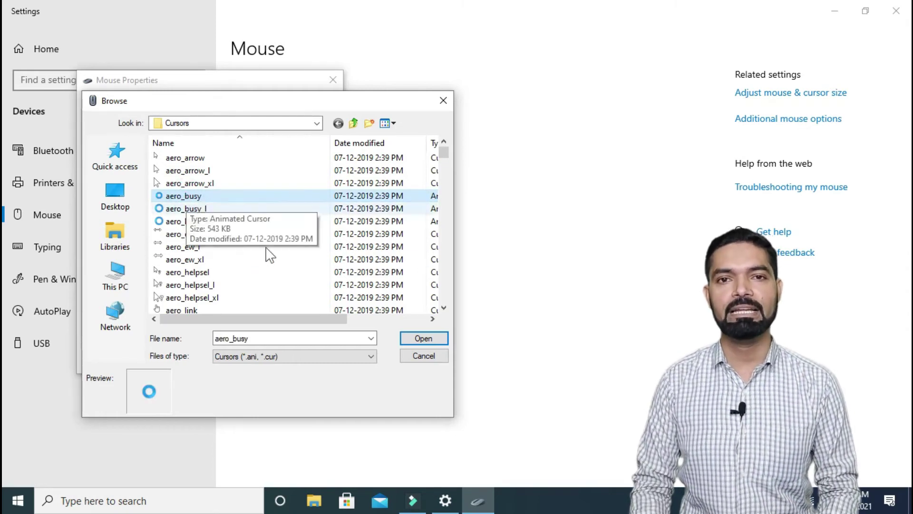
{"action": "left_click", "coordinate": [422, 338]}
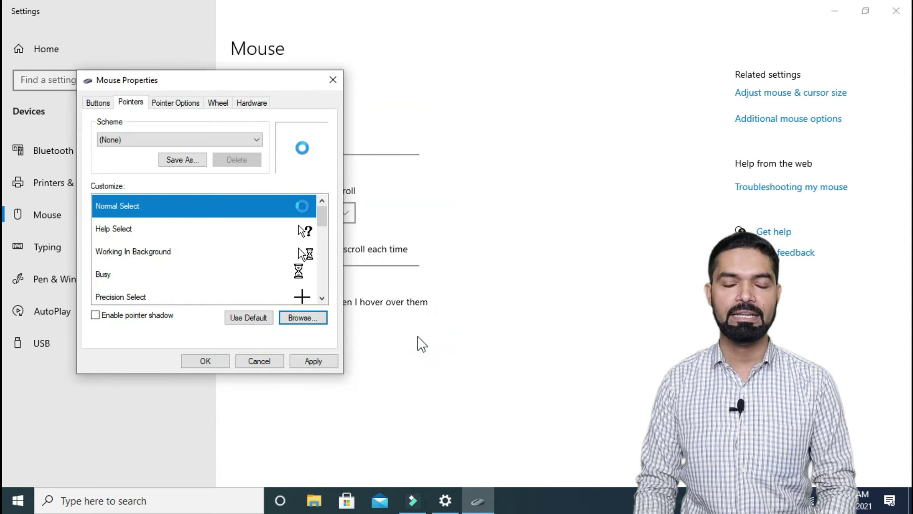
{"action": "left_click", "coordinate": [310, 361]}
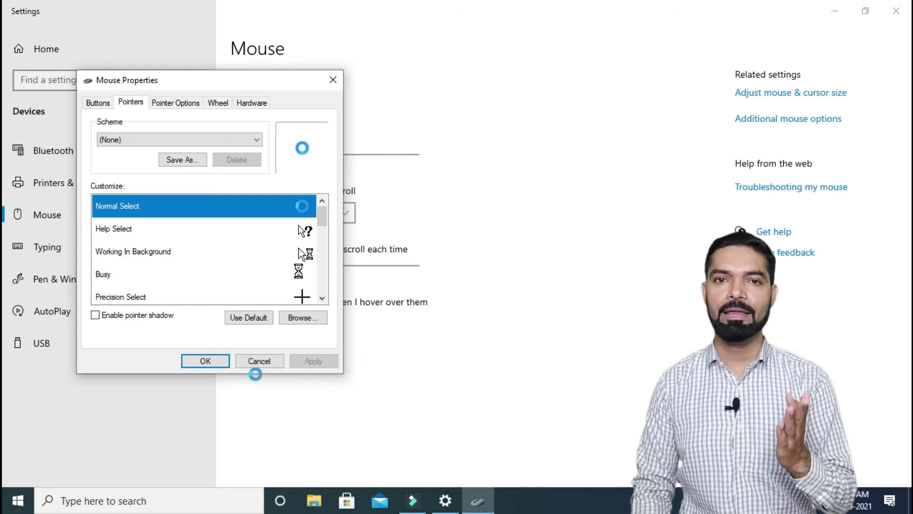
{"action": "left_click", "coordinate": [202, 361]}
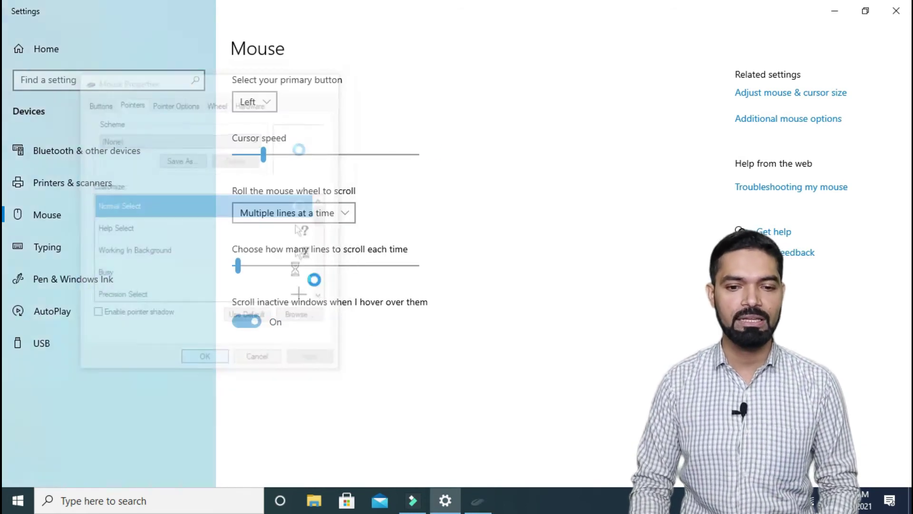